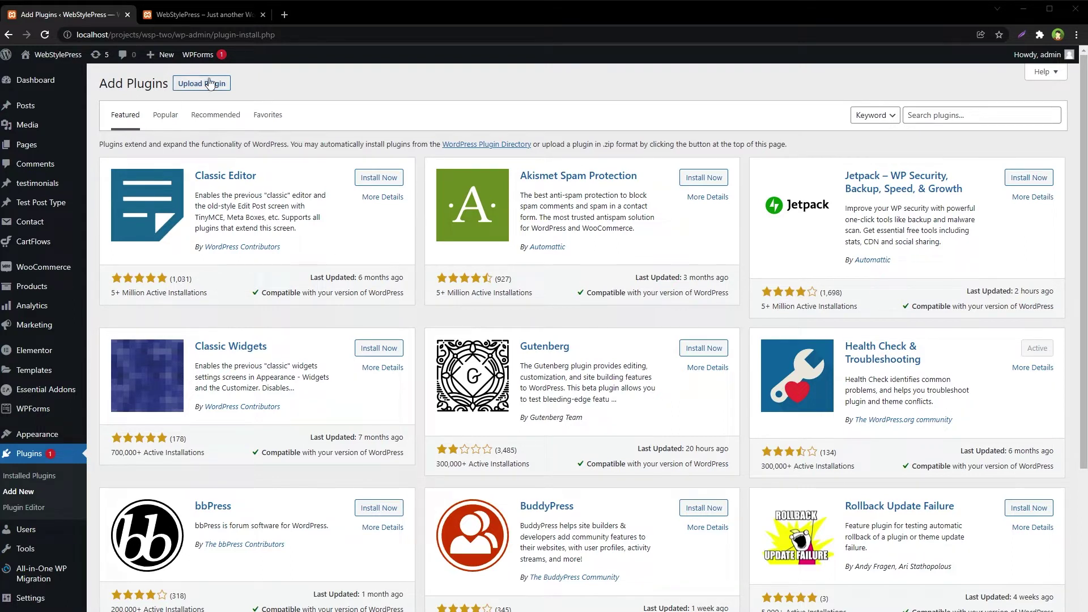
# Search the plugin directory for 'Phone mask field', install Contact Form 7 – Phone mask field and activate it.
pyautogui.click(978, 114)
pyautogui.write('Phone mask field')
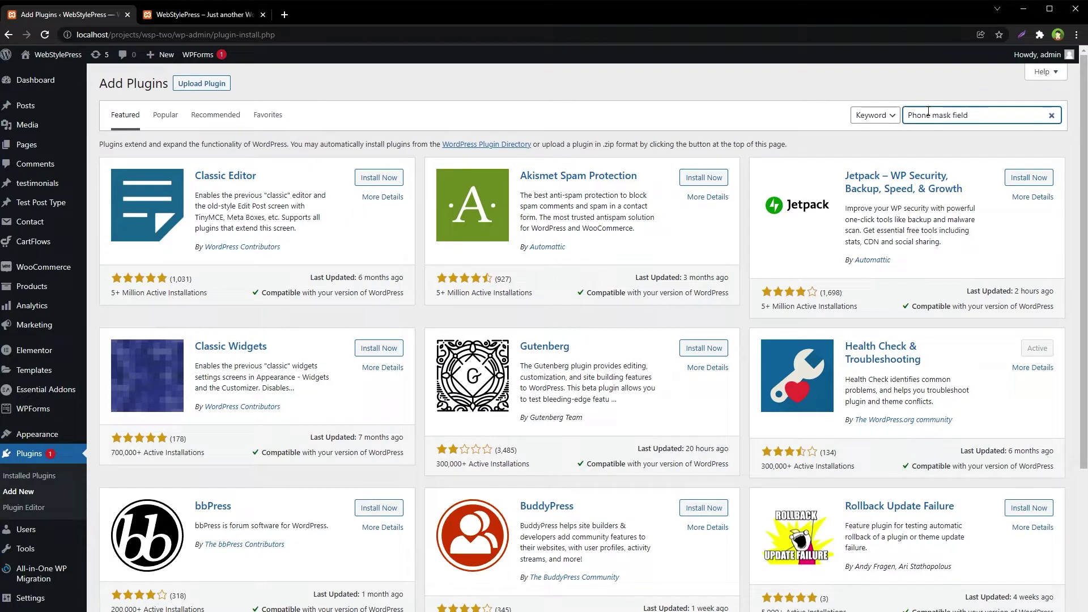
pyautogui.press('Return')
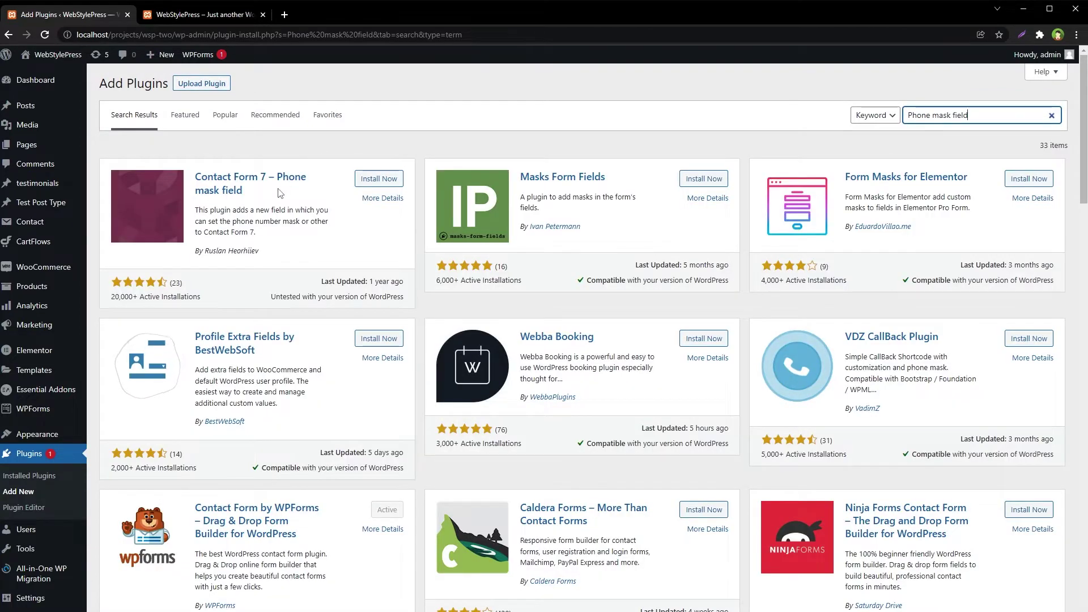
pyautogui.click(378, 178)
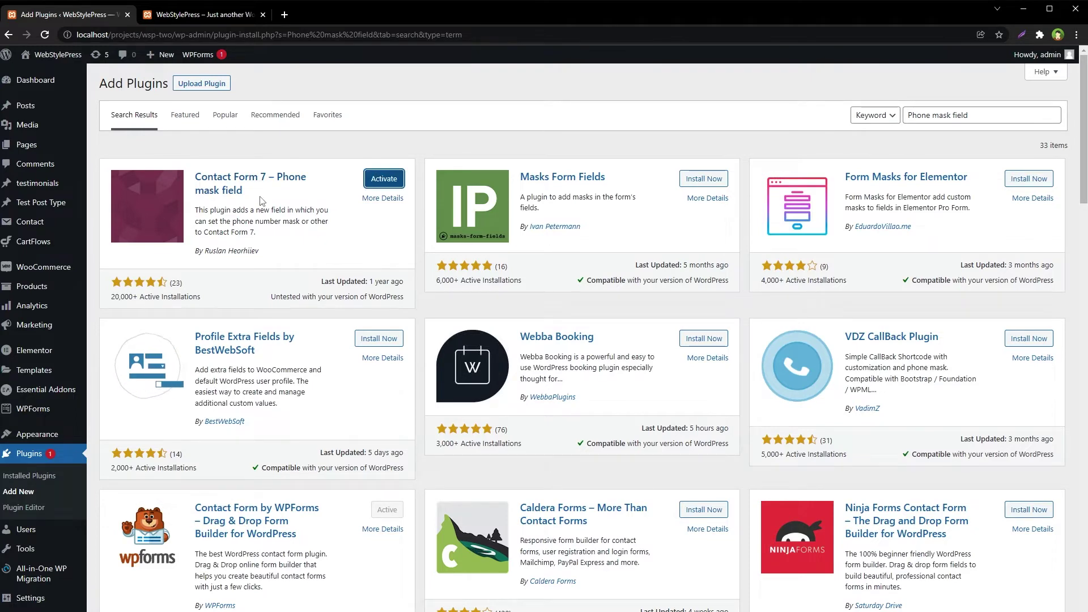
pyautogui.click(383, 179)
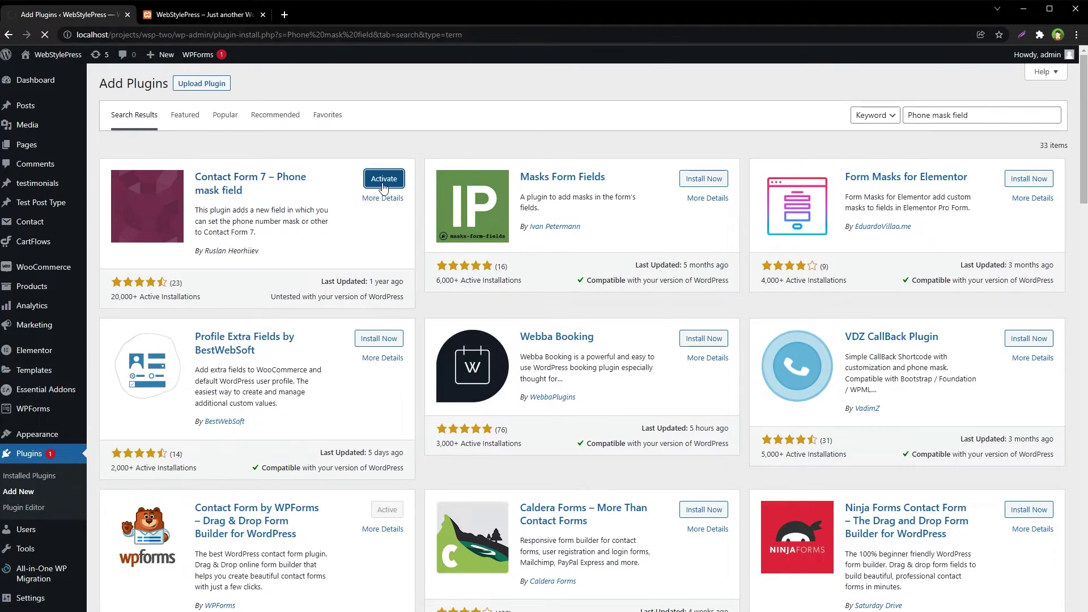
# Confirm the phone mask plugin appears in the Plugins list, then go to Contact > Contact Forms.
pyautogui.hotkey('ctrl', 'f')
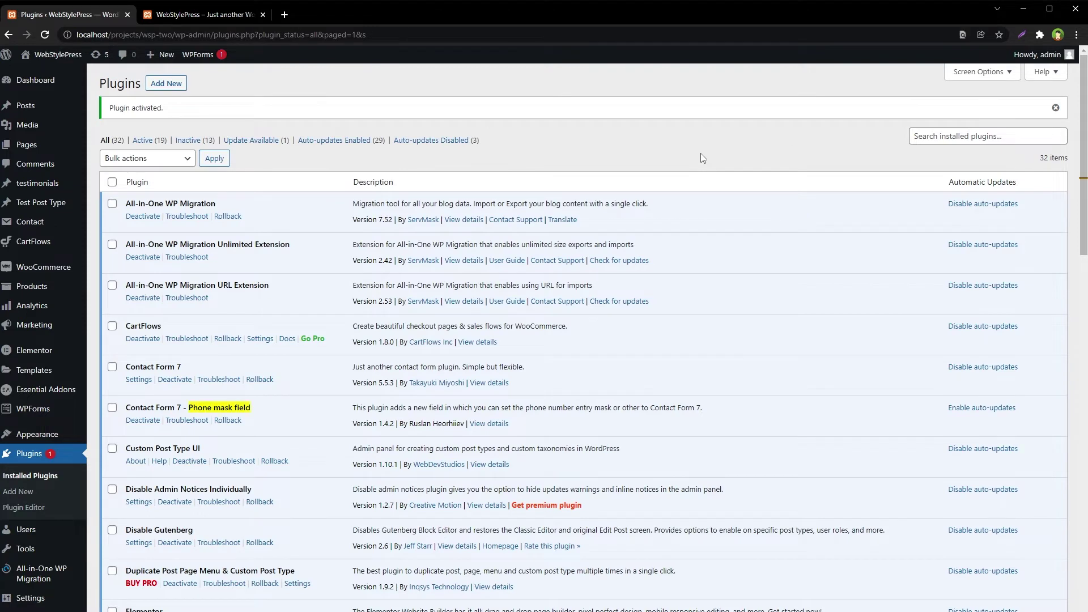
pyautogui.write('Phone mask field')
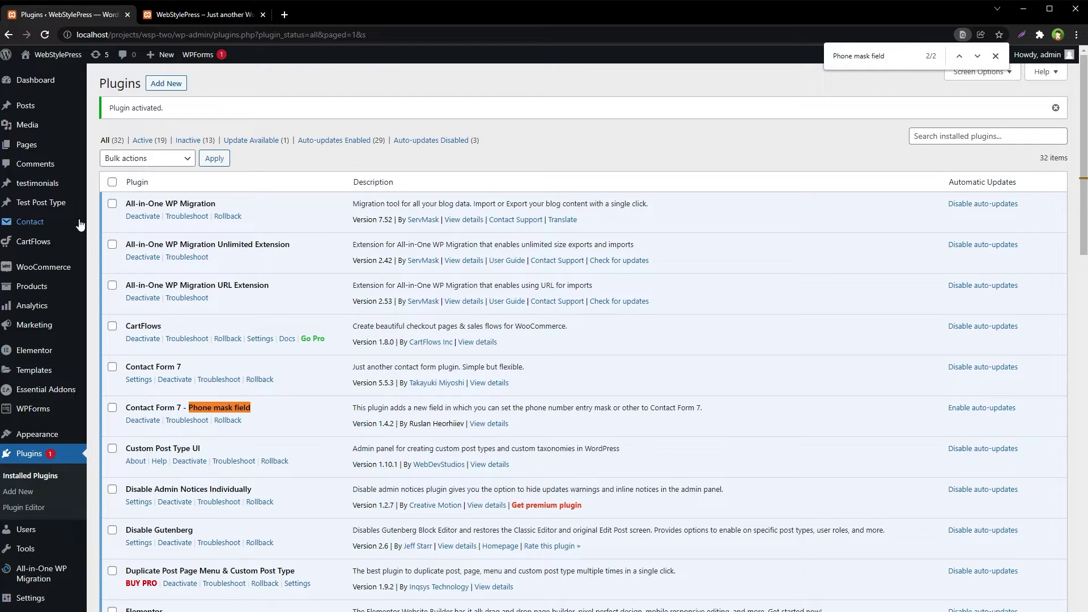
pyautogui.moveTo(31, 222)
pyautogui.click(121, 224)
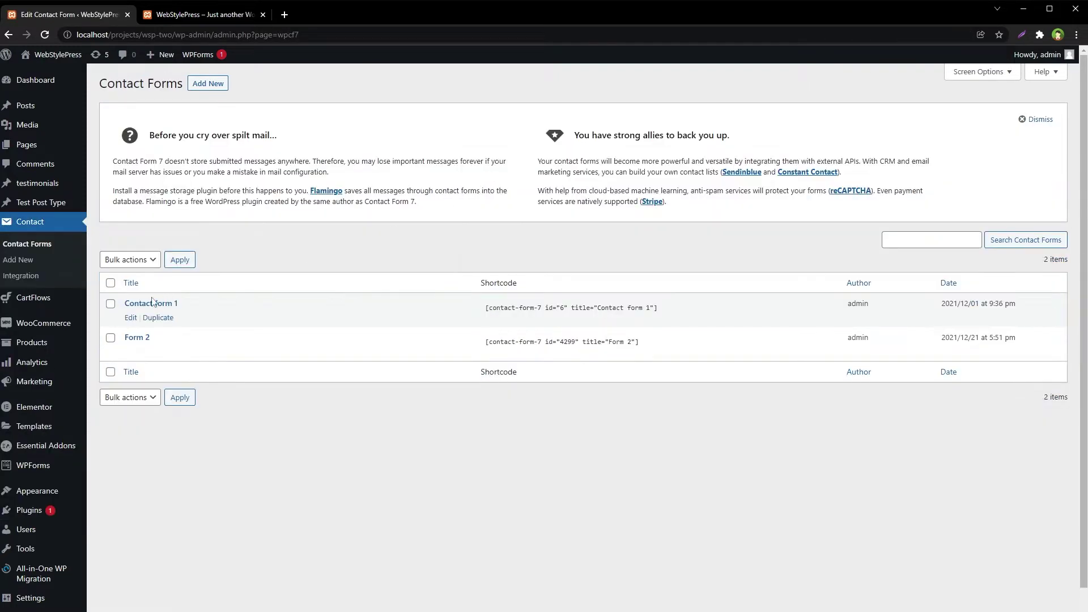
# Open Contact form 1 and delete the old [tel your-phone] tag line under the Phone label.
pyautogui.click(130, 318)
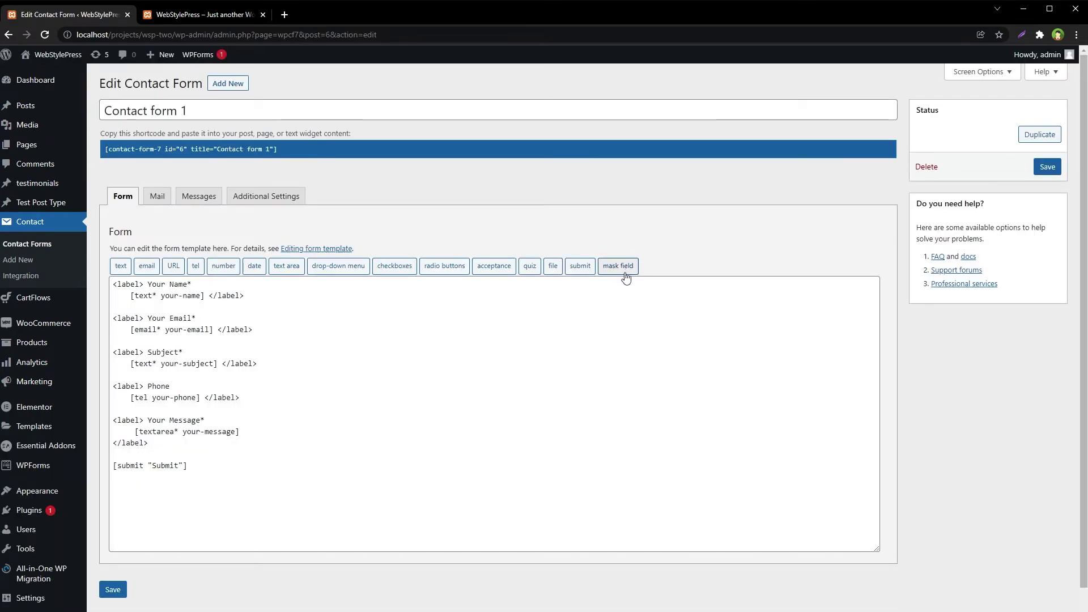
pyautogui.hotkey('ctrl', '+')
pyautogui.scroll(-1, 627, 274)
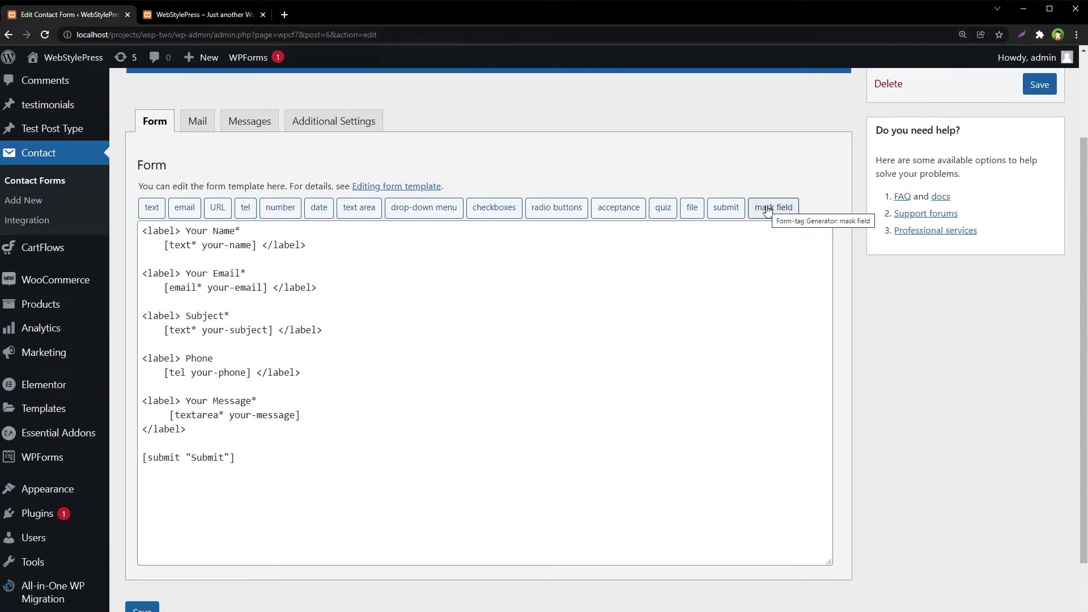
pyautogui.click(204, 372)
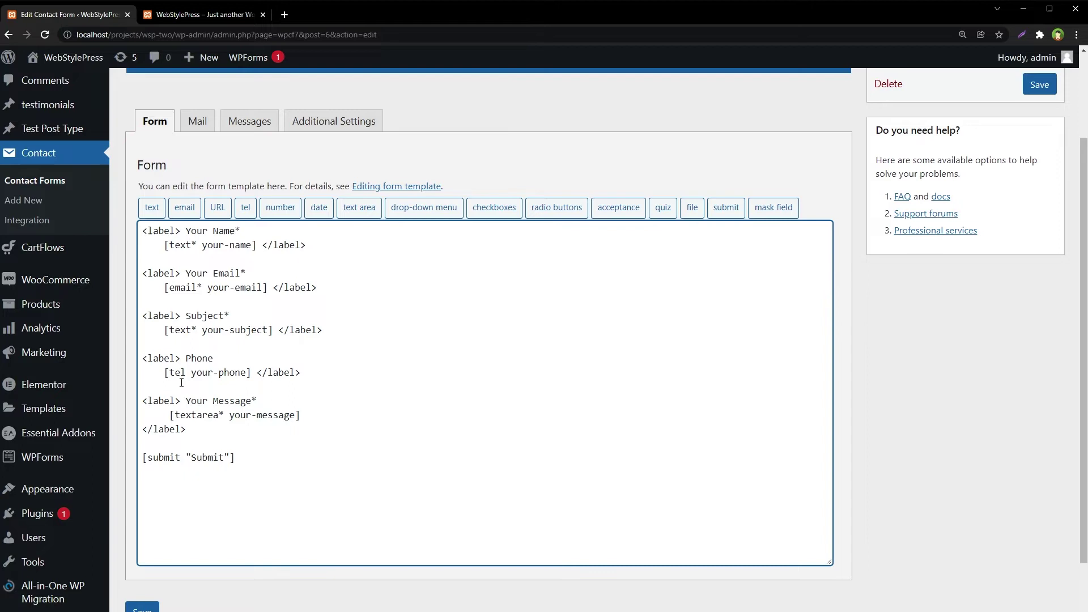
pyautogui.moveTo(164, 372); pyautogui.dragTo(252, 373)
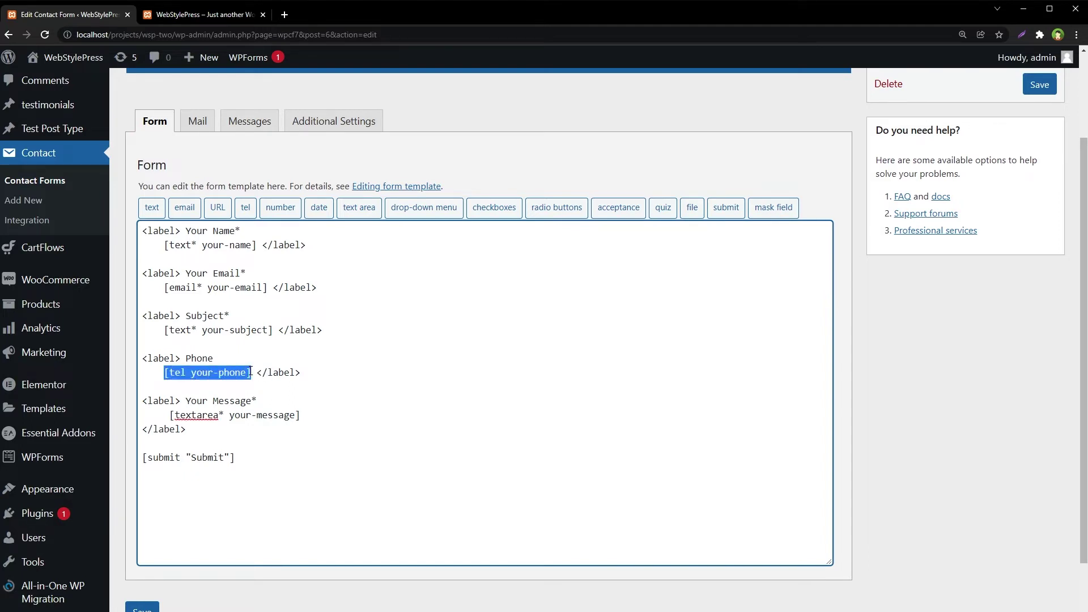
pyautogui.press('BackSpace')
pyautogui.press('BackSpace')
pyautogui.press('Return')
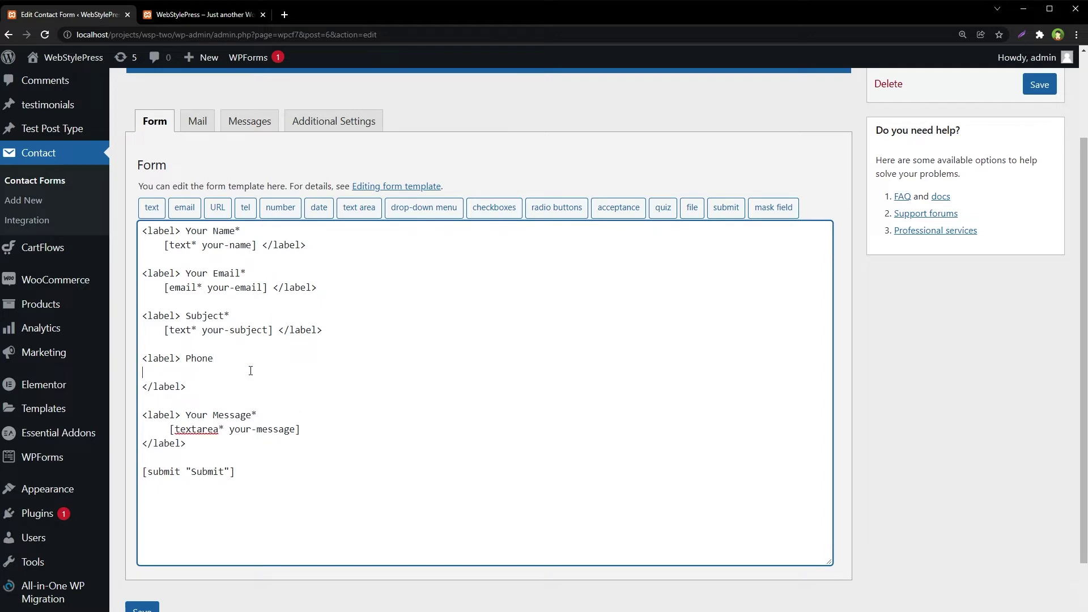
# Start a mask field tag named mask-57 and paste the example mask format into its Mask setting.
pyautogui.click(773, 207)
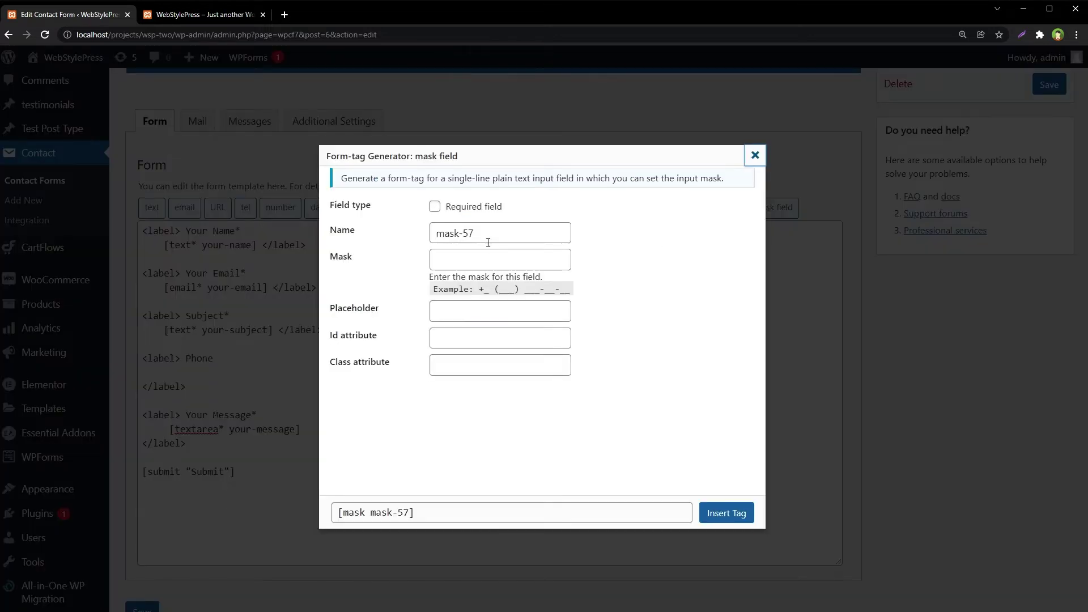
pyautogui.moveTo(496, 234); pyautogui.dragTo(343, 237)
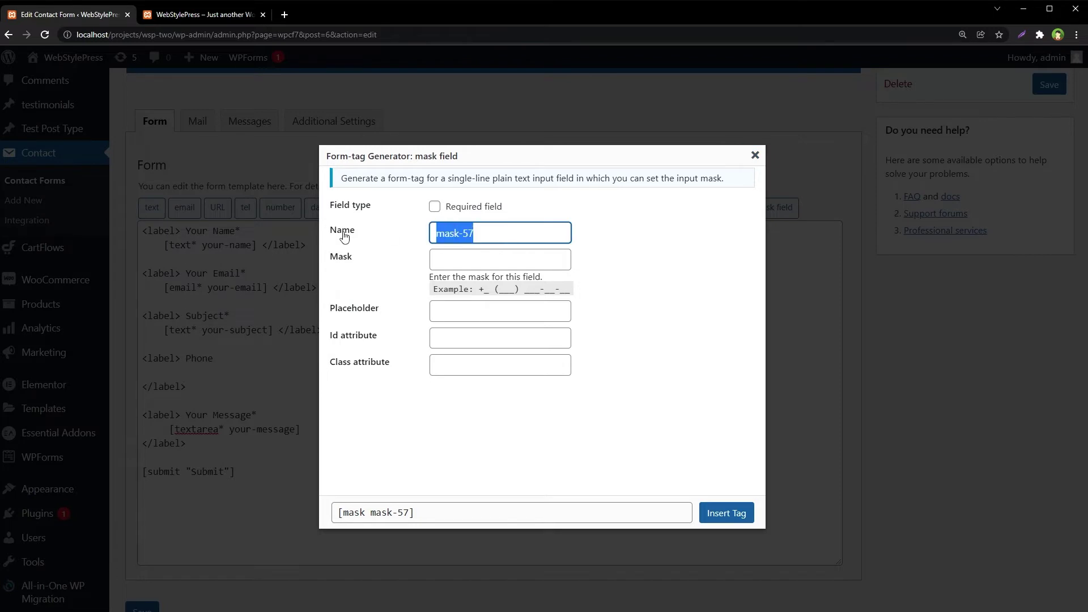
pyautogui.moveTo(479, 289); pyautogui.dragTo(571, 289)
pyautogui.hotkey('ctrl', 'c')
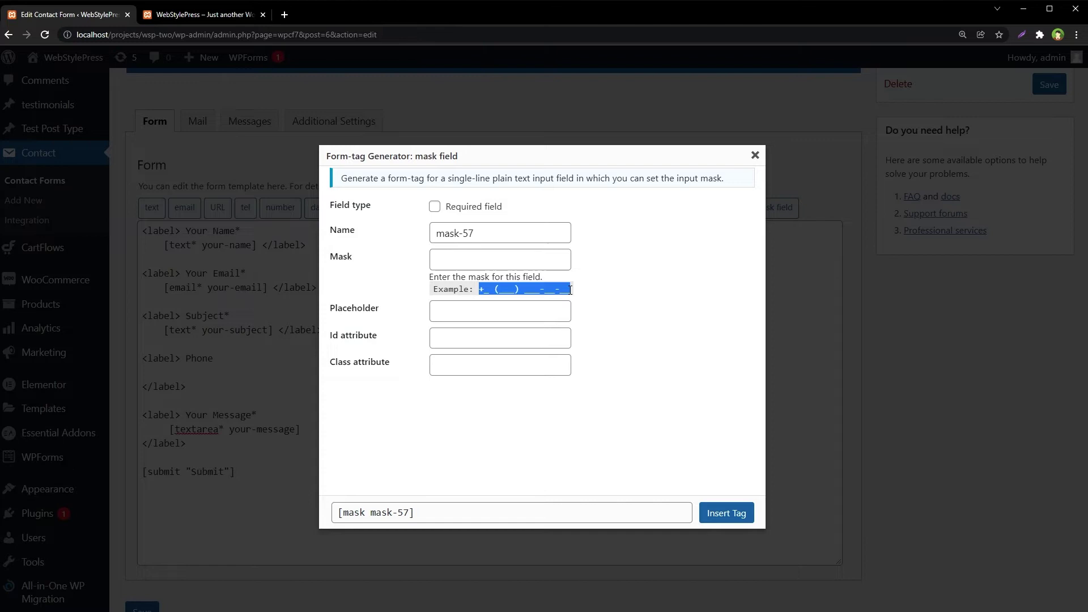
pyautogui.click(343, 259)
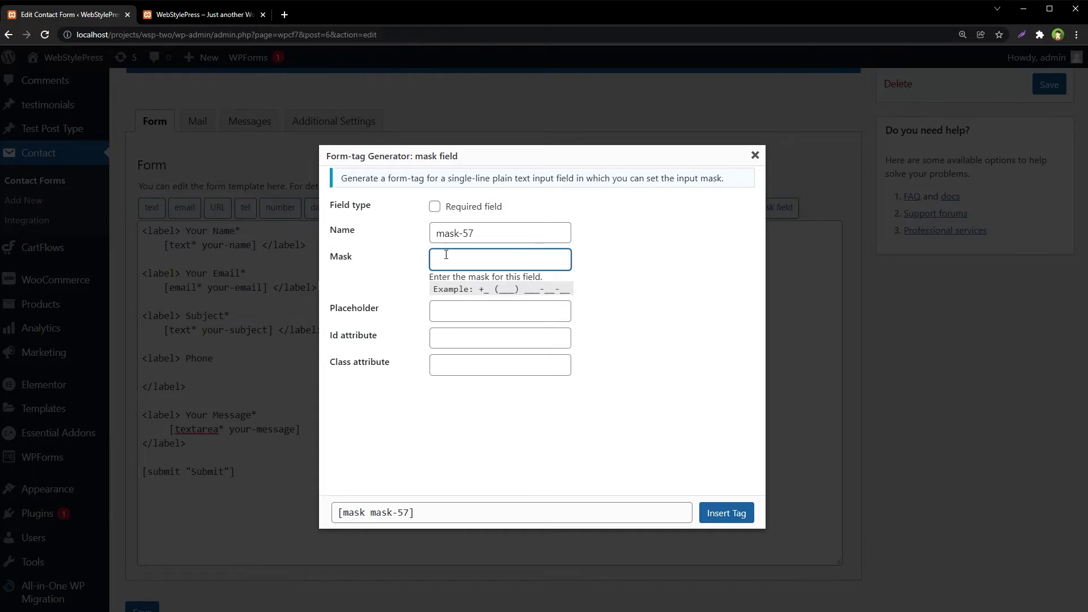
pyautogui.hotkey('ctrl', 'v')
# Edit the mask into the US phone format +1 (___) ___-____, removing the stray trailing characters.
pyautogui.hotkey('shift', 'Right')
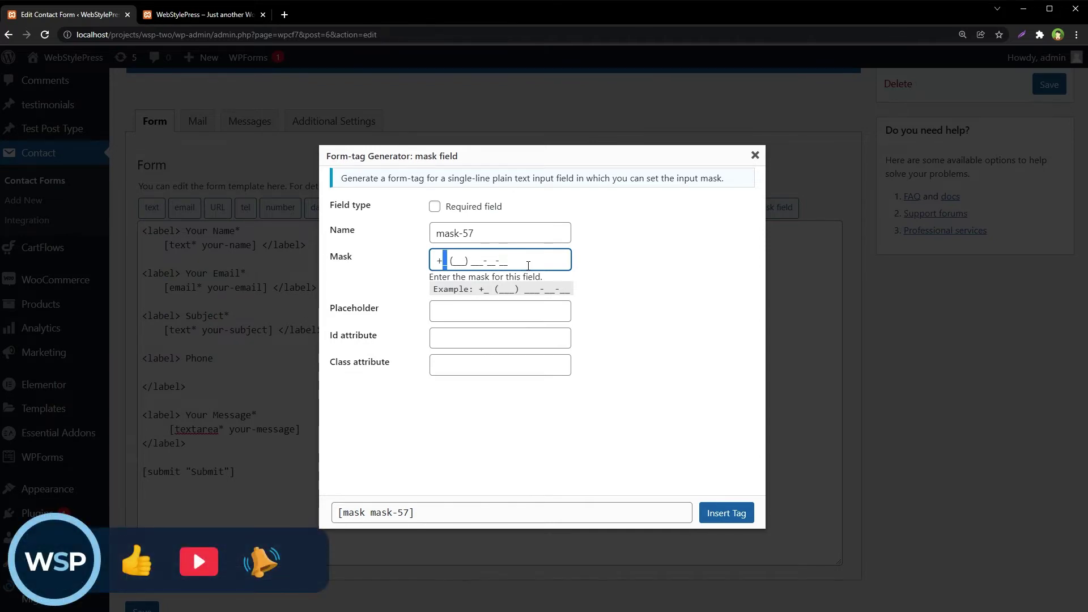
pyautogui.write('1')
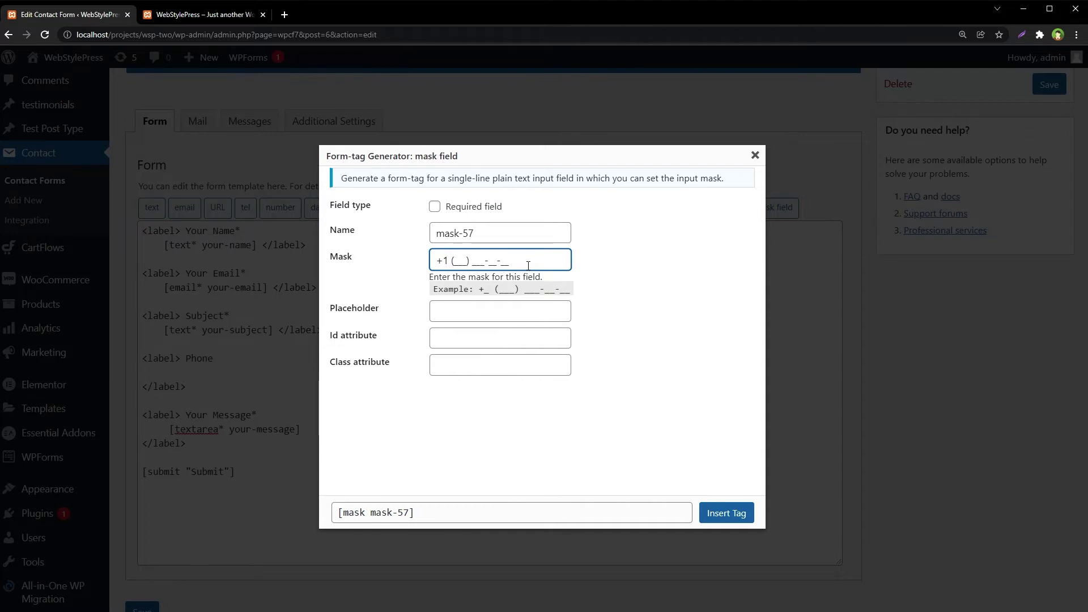
pyautogui.hotkey('shift', 'Right')
pyautogui.hotkey('shift', 'Right')
pyautogui.hotkey('shift', 'Right')
pyautogui.press('Right')
pyautogui.hotkey('shift', 'Right')
pyautogui.hotkey('shift', 'Right')
pyautogui.hotkey('shift', 'Right')
pyautogui.press('Right')
pyautogui.hotkey('shift', 'Right')
pyautogui.hotkey('shift', 'Right')
pyautogui.press('Right')
pyautogui.hotkey('shift', 'Right')
pyautogui.write('_')
pyautogui.hotkey('shift', 'End')
pyautogui.press('Delete')
# Apply the mask, mark the field as Required and select the generated mask-57 tag.
pyautogui.click(659, 382)
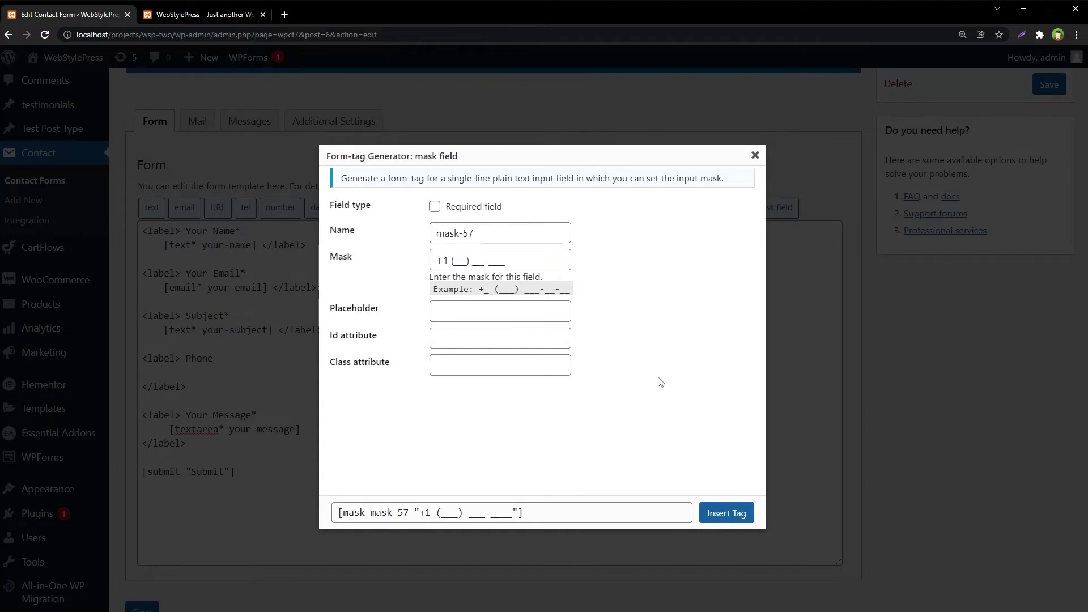
pyautogui.click(435, 207)
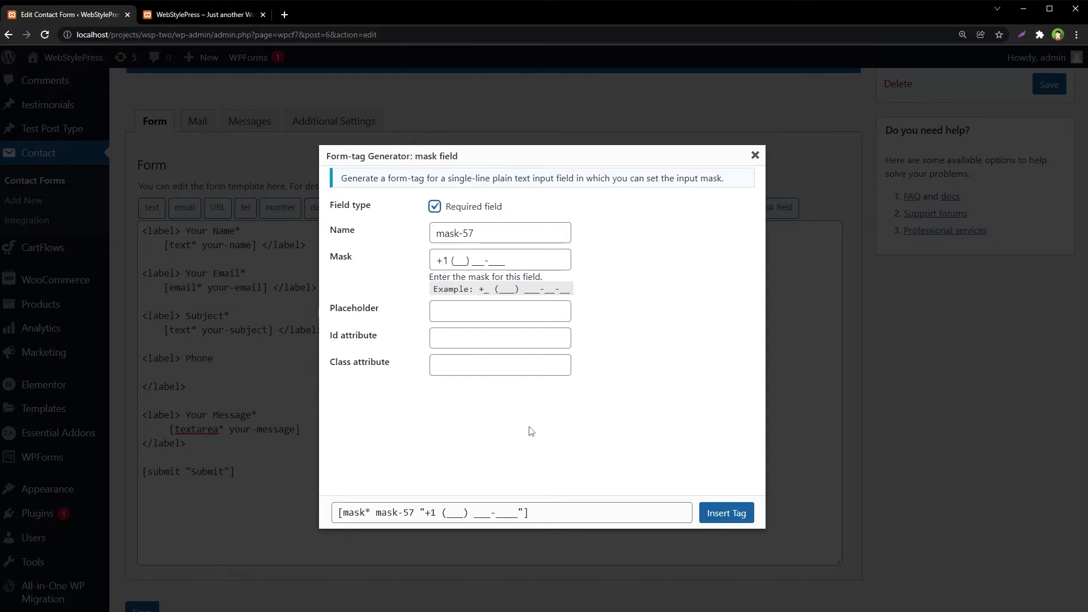
pyautogui.click(371, 512)
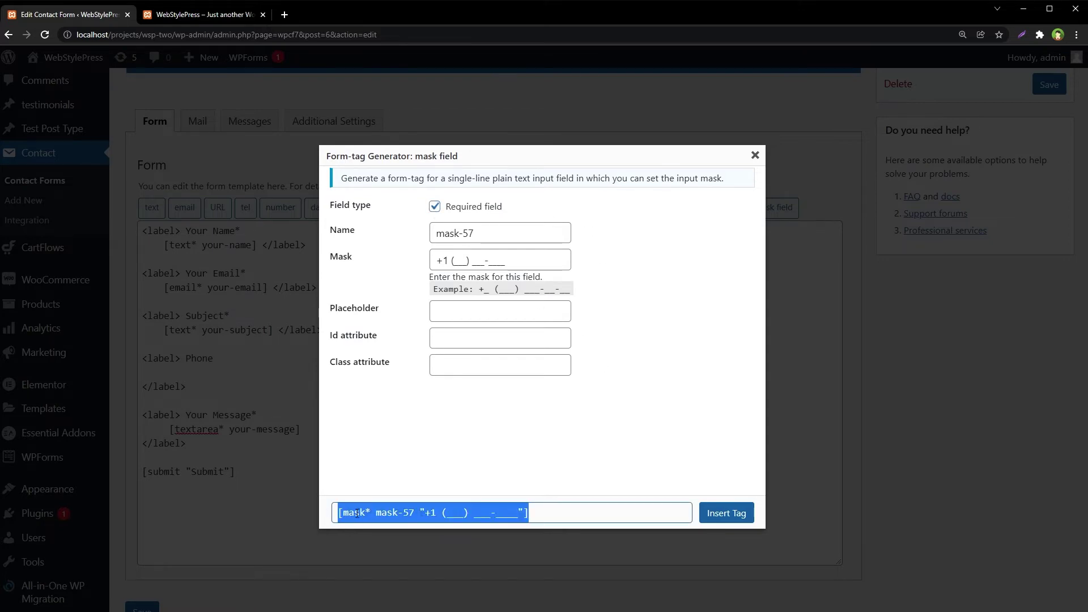
pyautogui.click(650, 446)
# Insert the mask tag into the form, replace your-phone with mask-57 in the Mail message body, and save Contact form 1.
pyautogui.click(726, 513)
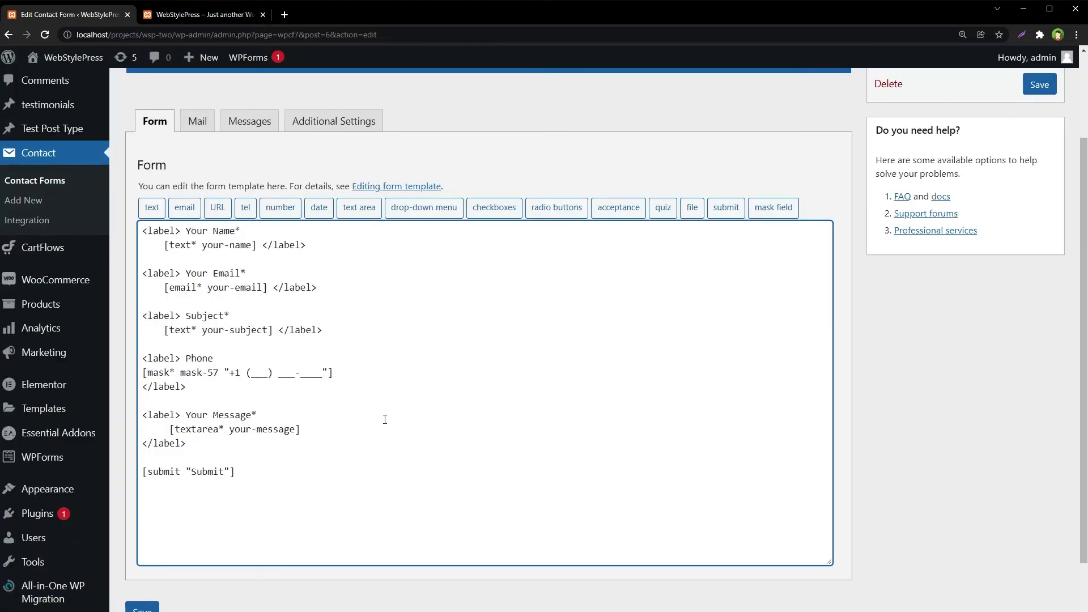
pyautogui.moveTo(181, 372); pyautogui.dragTo(220, 373)
pyautogui.hotkey('ctrl', 'c')
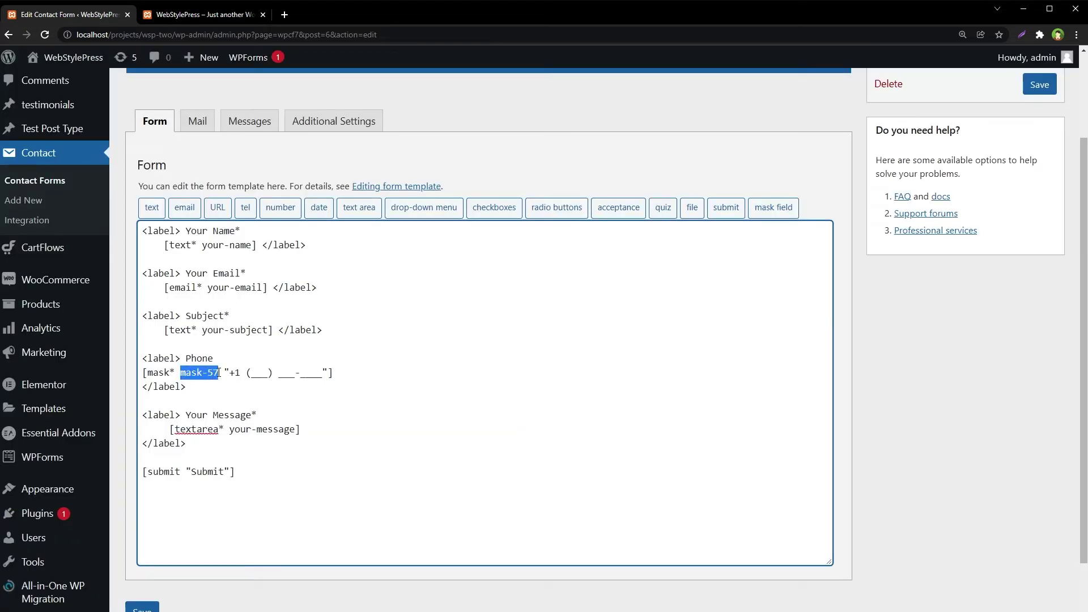
pyautogui.click(196, 121)
pyautogui.scroll(-5, 434, 368)
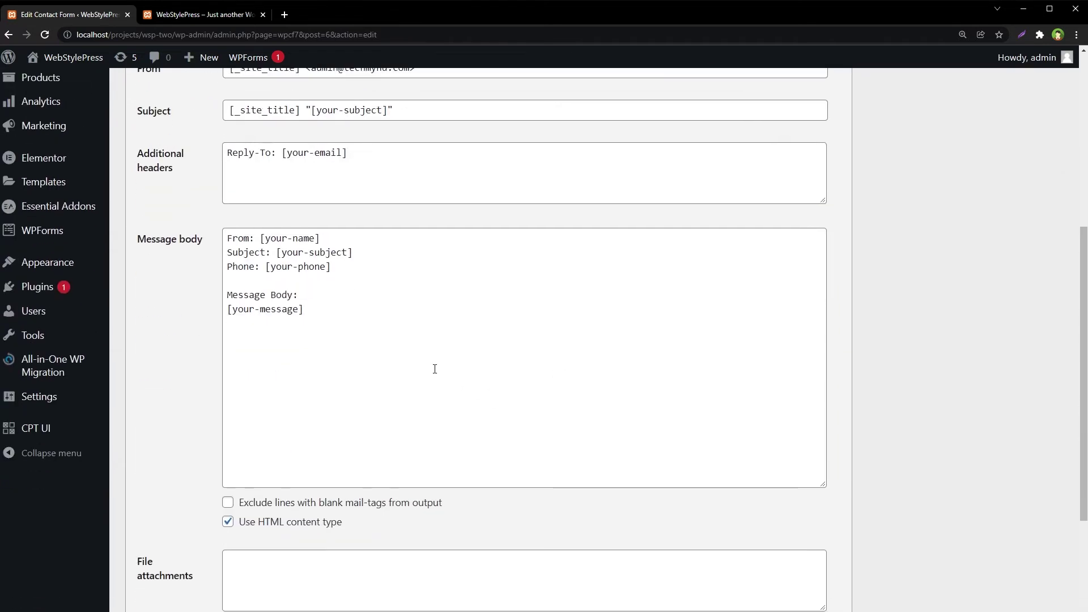
pyautogui.moveTo(271, 265); pyautogui.dragTo(327, 267)
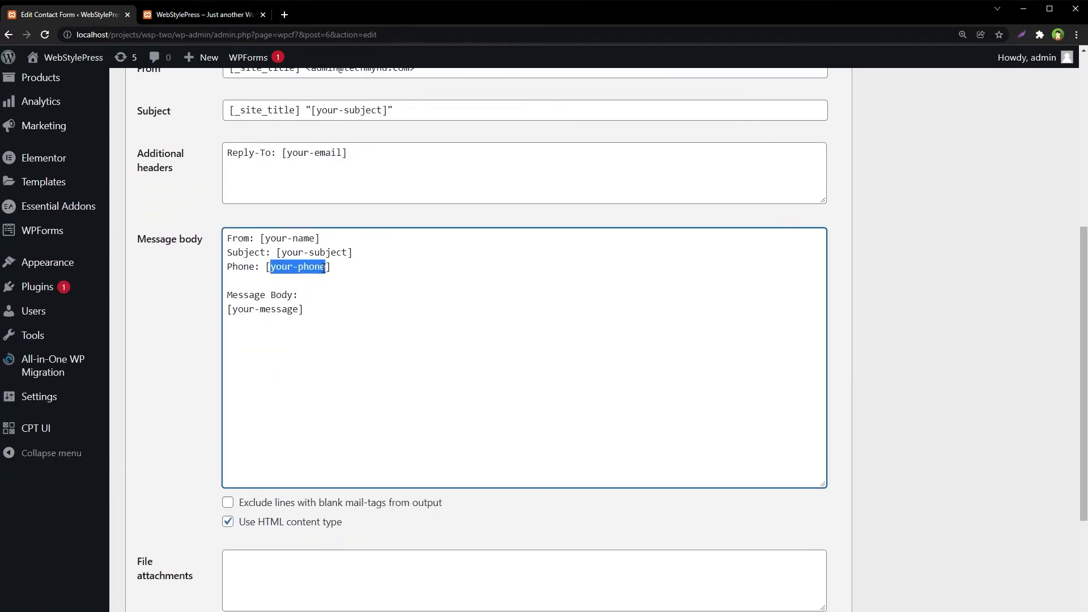
pyautogui.hotkey('ctrl', 'v')
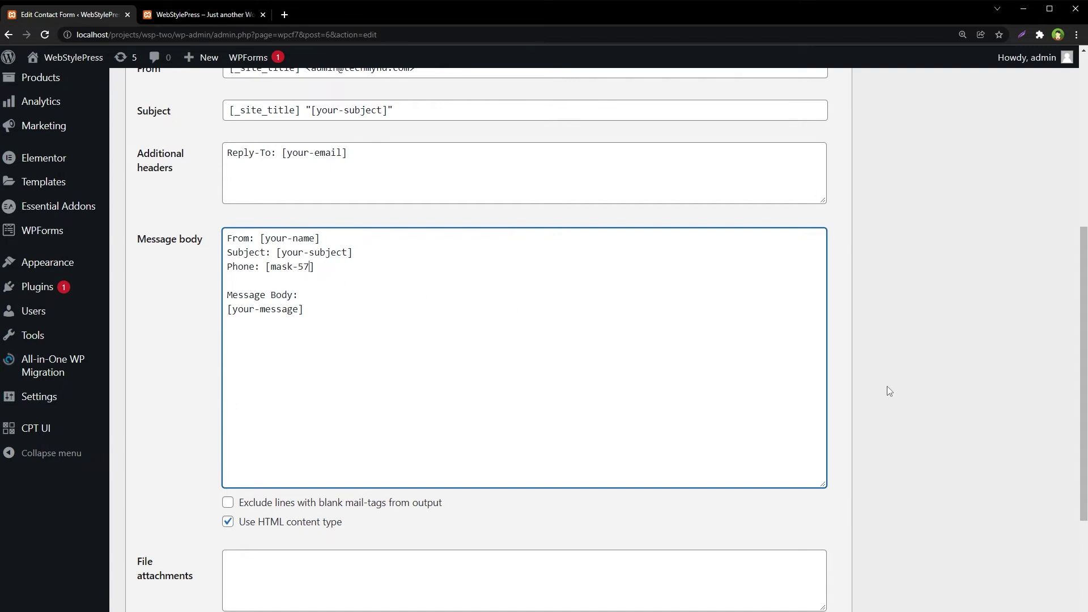
pyautogui.scroll(10, 887, 383)
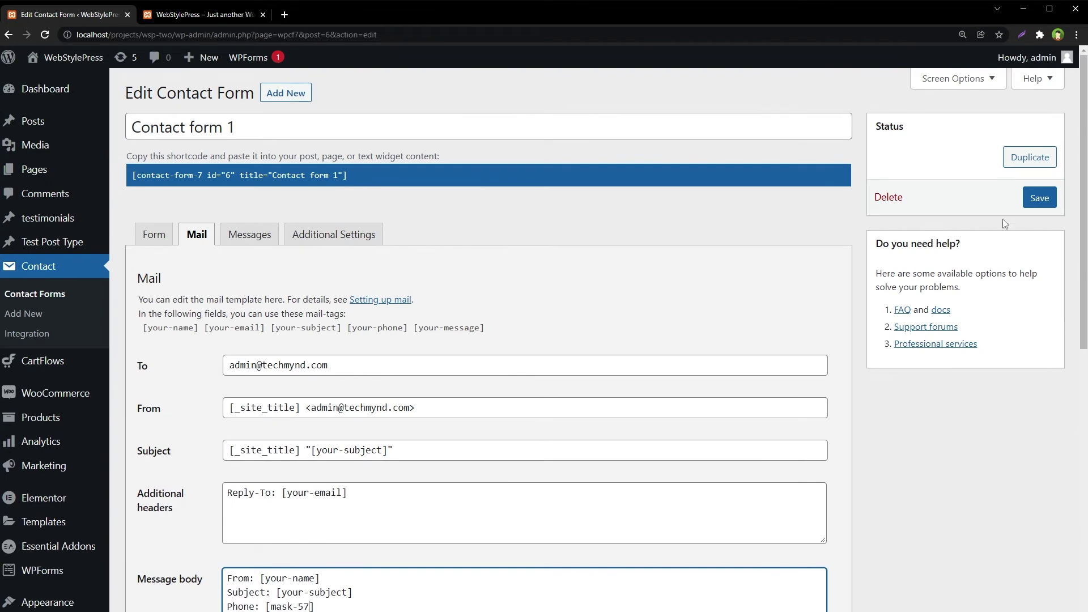
pyautogui.click(1039, 198)
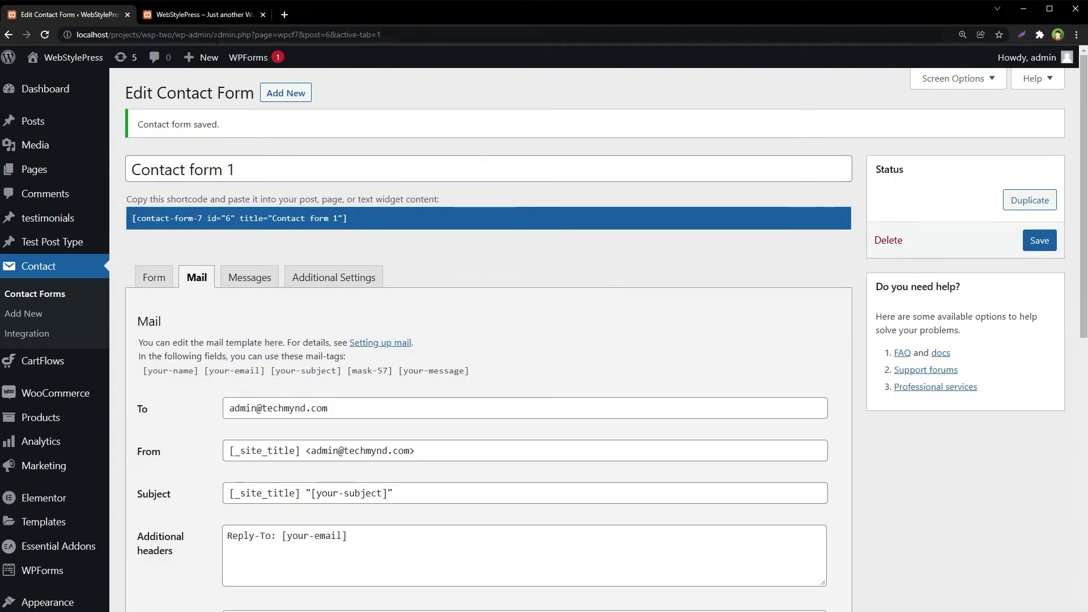
pyautogui.click(208, 15)
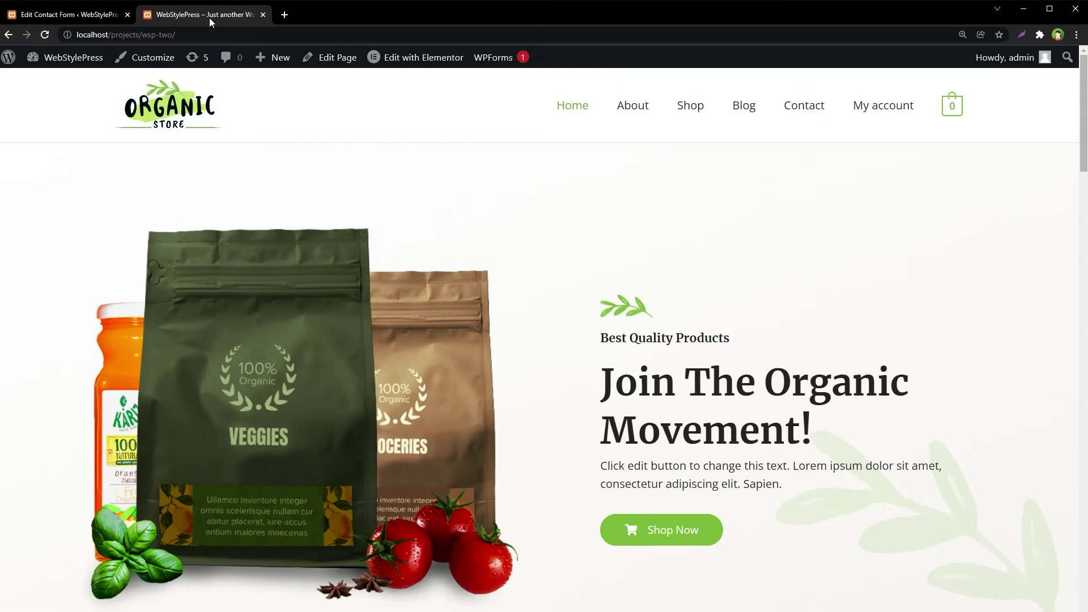
pyautogui.click(803, 109)
pyautogui.scroll(-5, 831, 272)
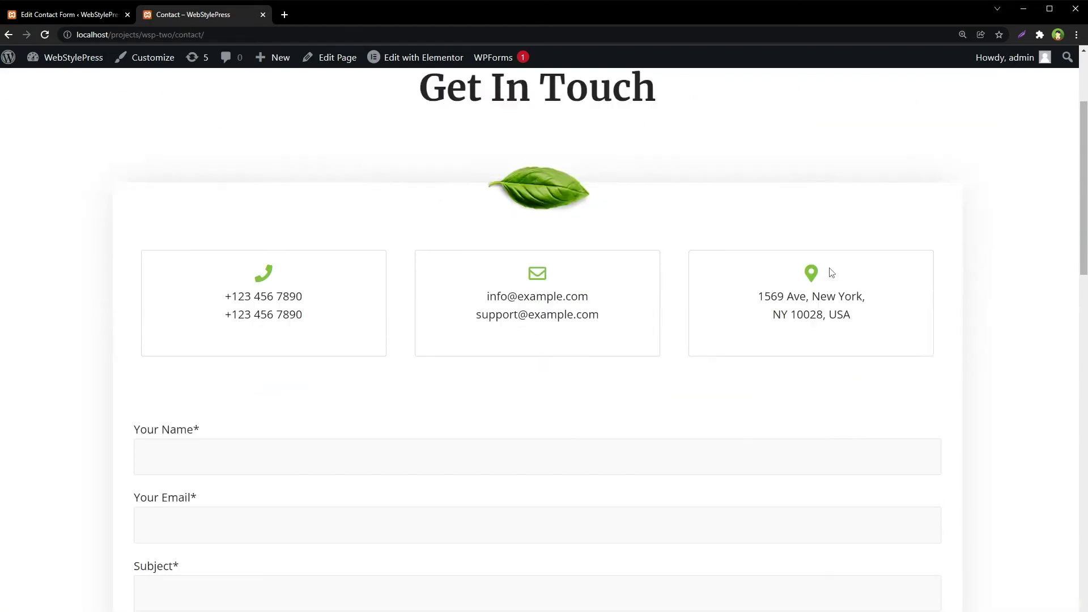
pyautogui.scroll(-3, 831, 273)
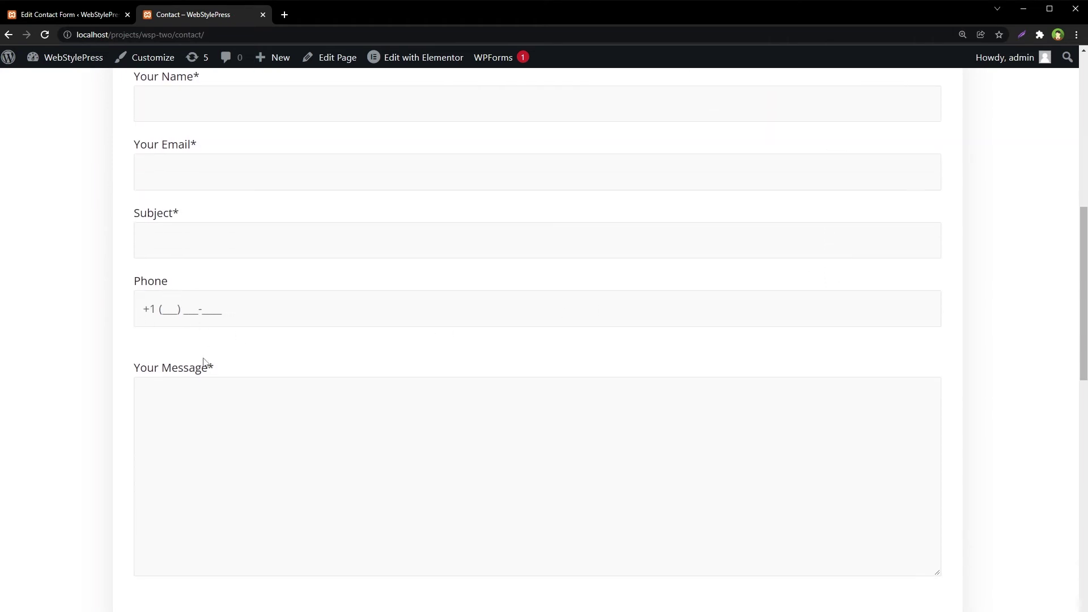
pyautogui.click(167, 310)
pyautogui.write('4564654646')
pyautogui.moveTo(240, 308); pyautogui.dragTo(132, 314)
pyautogui.tripleClick(221, 310)
pyautogui.press('Delete')
pyautogui.scroll(-2, 336, 370)
# Submit the empty Contact form to see the required-field errors.
pyautogui.click(176, 459)
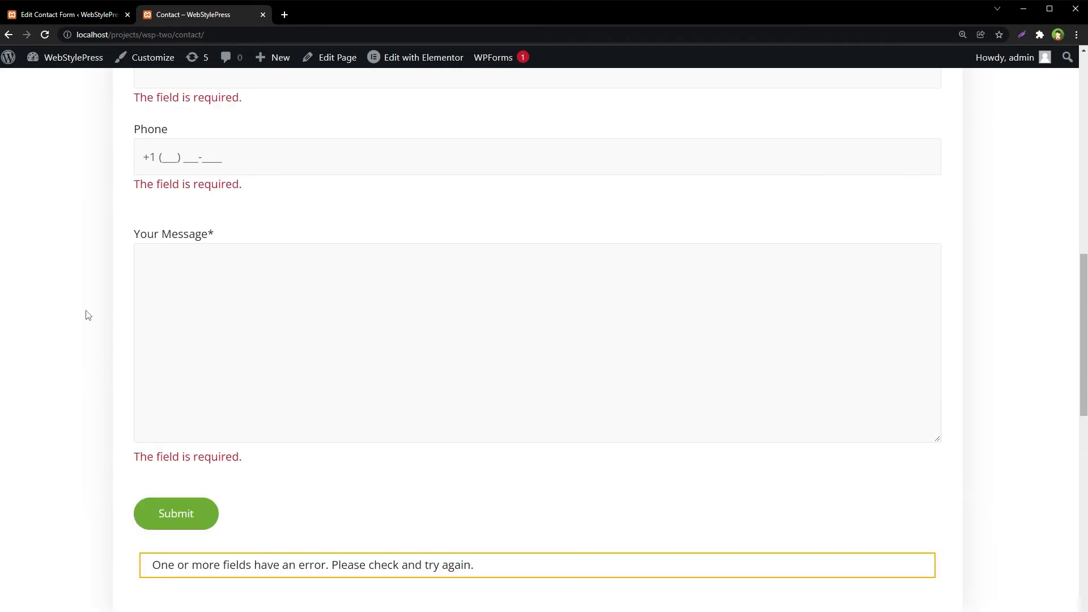
pyautogui.scroll(2, 85, 315)
pyautogui.moveTo(246, 299); pyautogui.dragTo(134, 298)
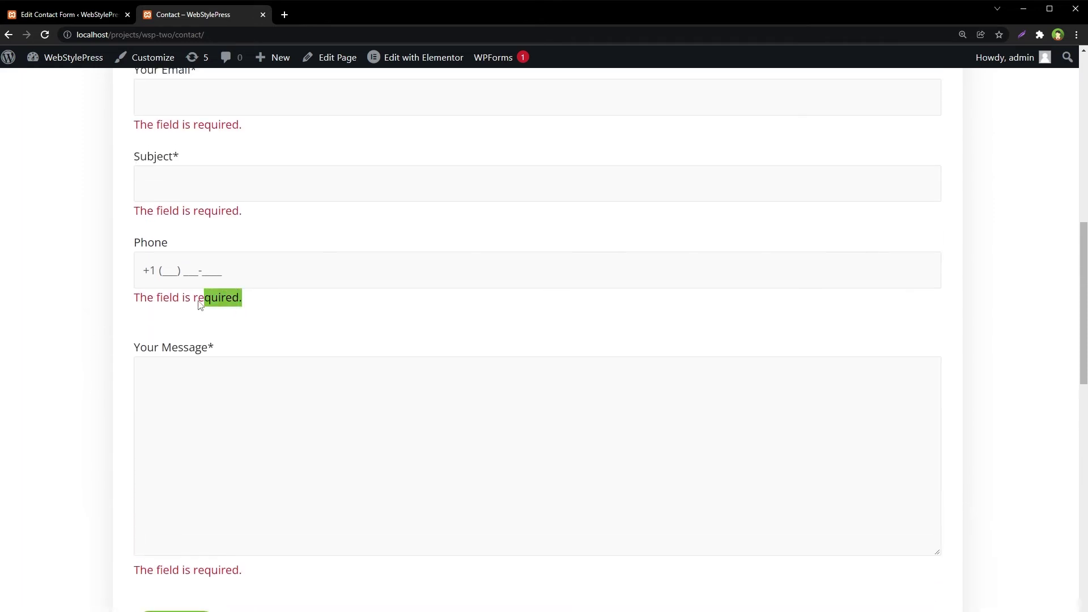
pyautogui.click(36, 319)
pyautogui.scroll(1, 58, 327)
pyautogui.scroll(2, 57, 326)
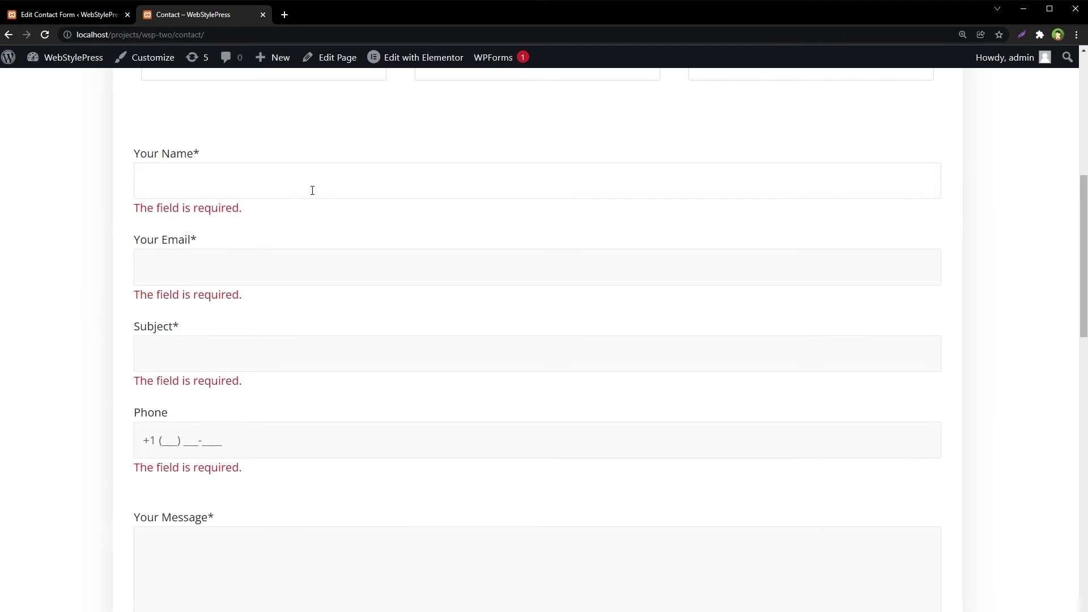
pyautogui.click(312, 189)
pyautogui.write('test name')
pyautogui.press('Tab')
pyautogui.write('testemail')
pyautogui.write('@test.com')
pyautogui.press('Tab')
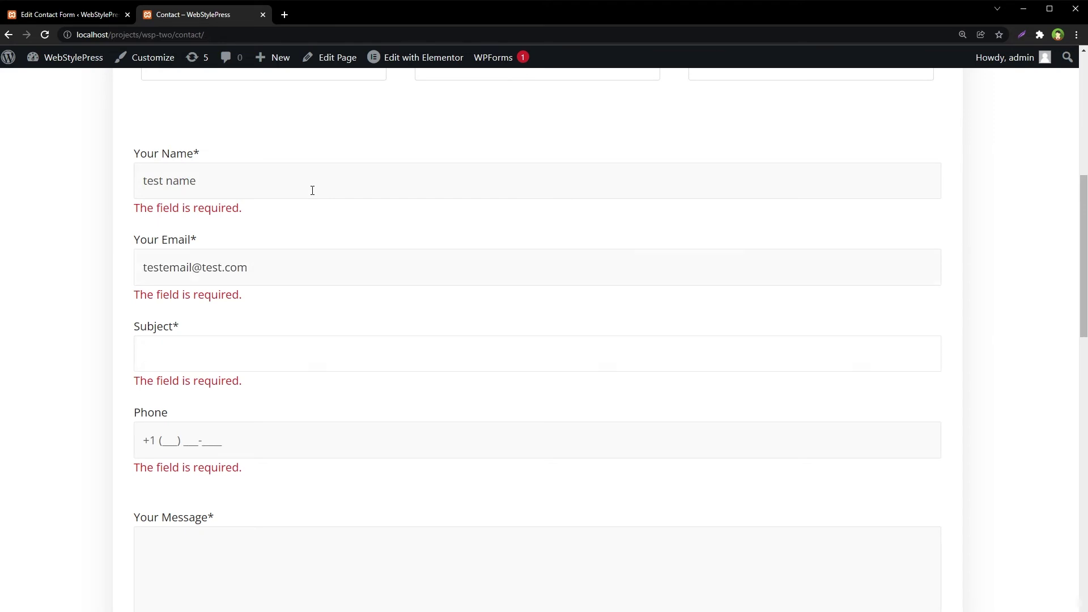
pyautogui.write('test subject')
pyautogui.click(244, 453)
pyautogui.write('2222222222')
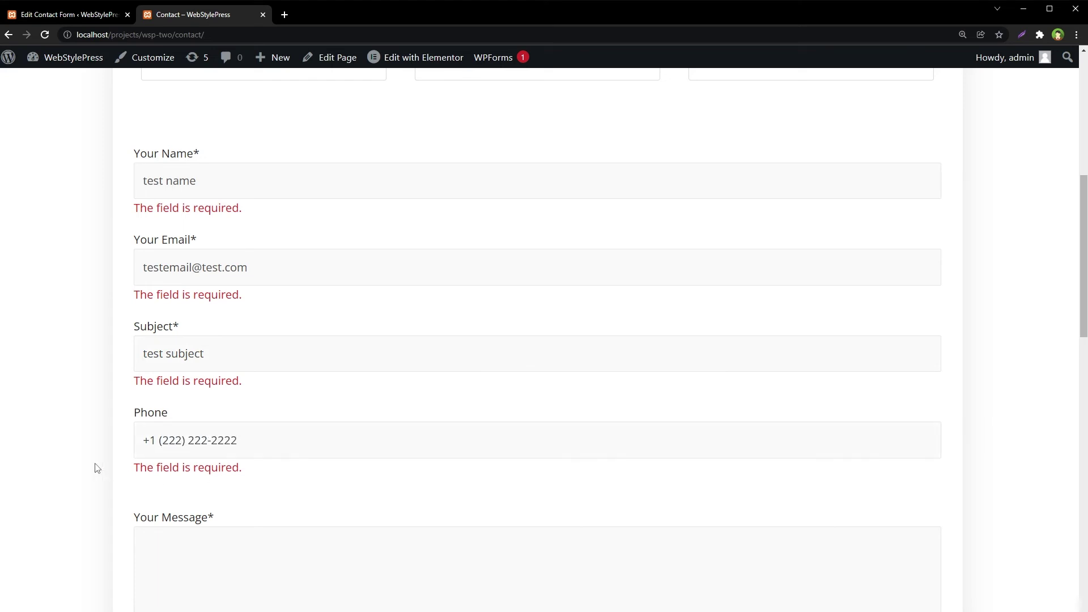
pyautogui.click(213, 571)
pyautogui.scroll(-2, 212, 572)
pyautogui.write('test message here')
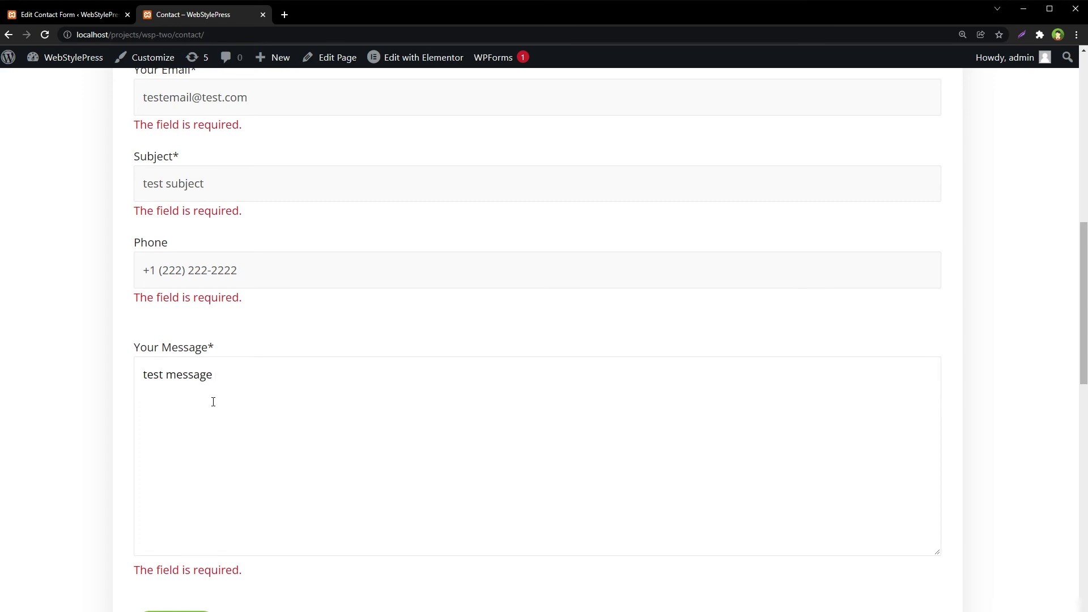
pyautogui.scroll(-4, 213, 401)
pyautogui.click(176, 315)
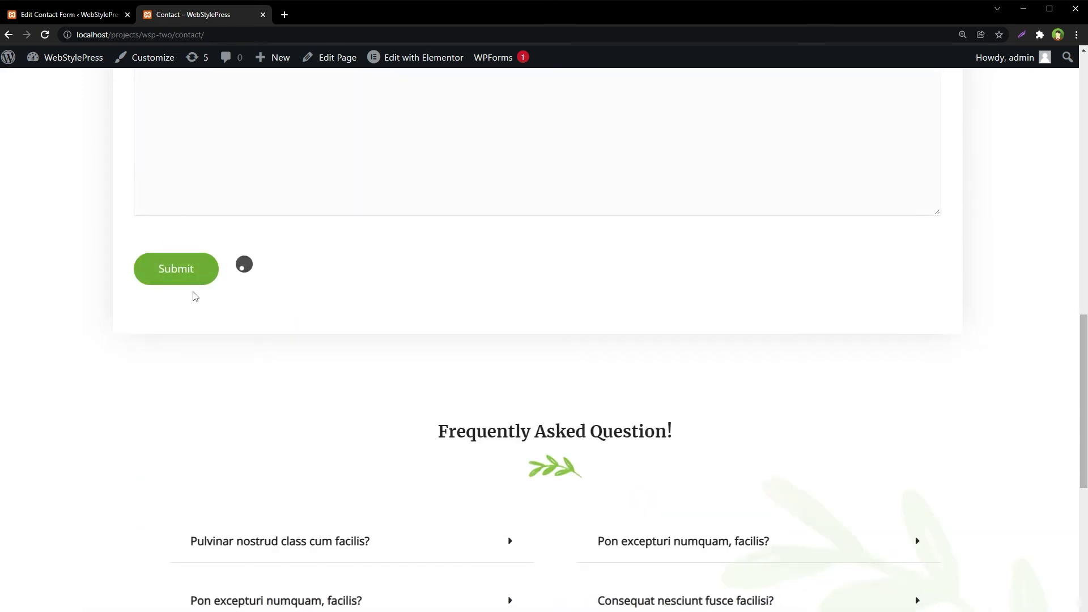
pyautogui.scroll(4, 87, 422)
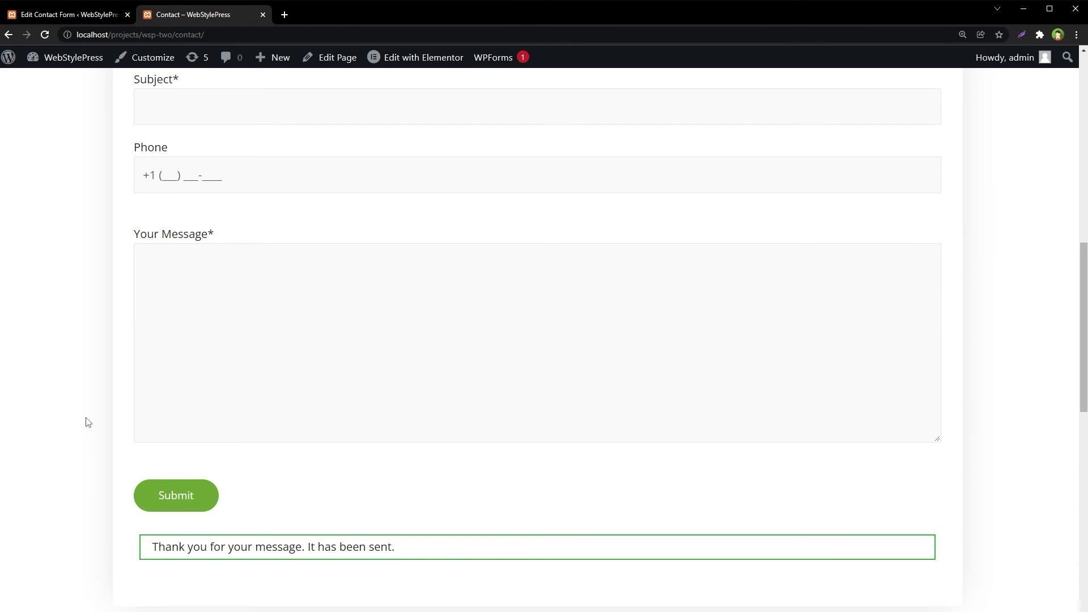
pyautogui.scroll(2, 87, 421)
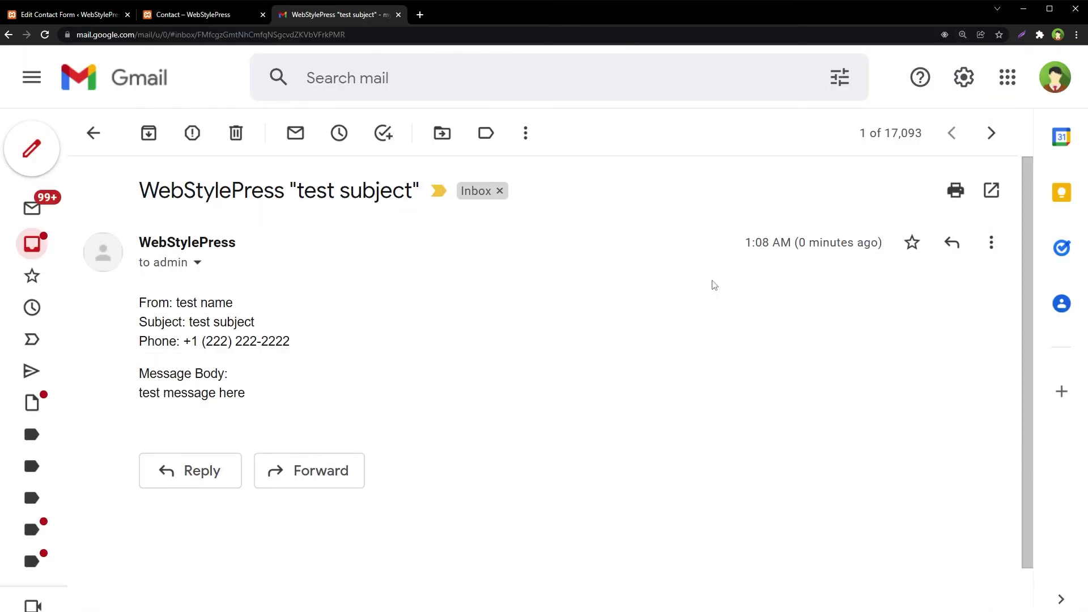
pyautogui.moveTo(798, 242); pyautogui.dragTo(872, 241)
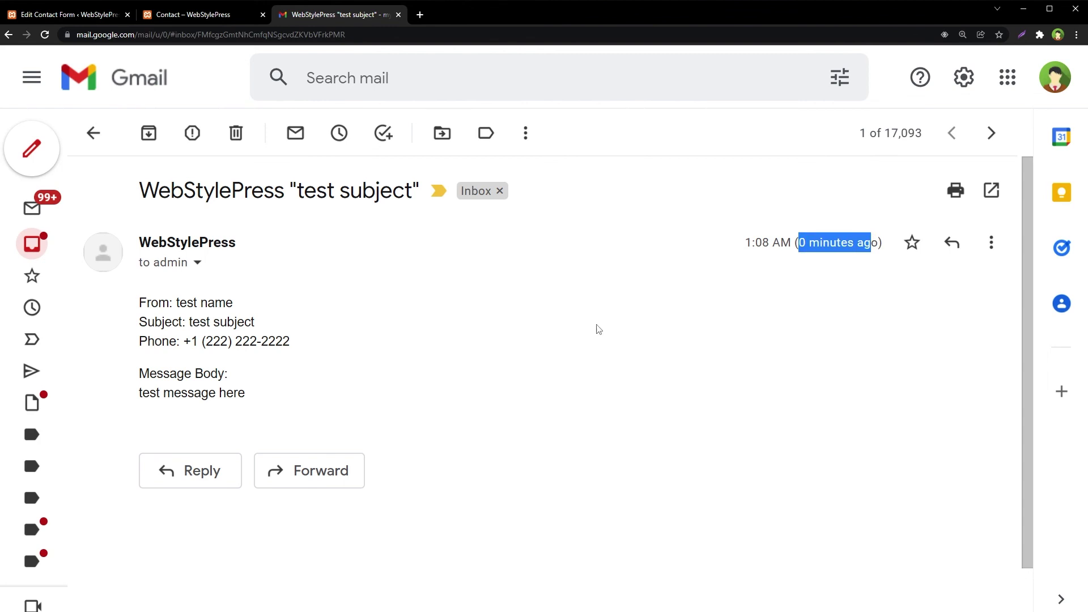
pyautogui.moveTo(140, 340); pyautogui.dragTo(299, 340)
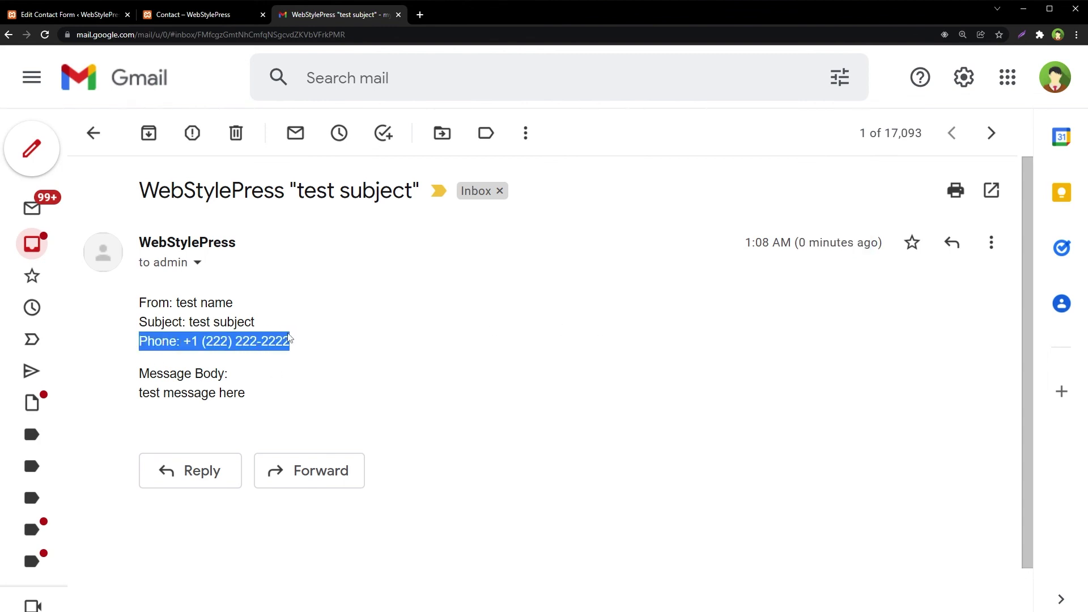